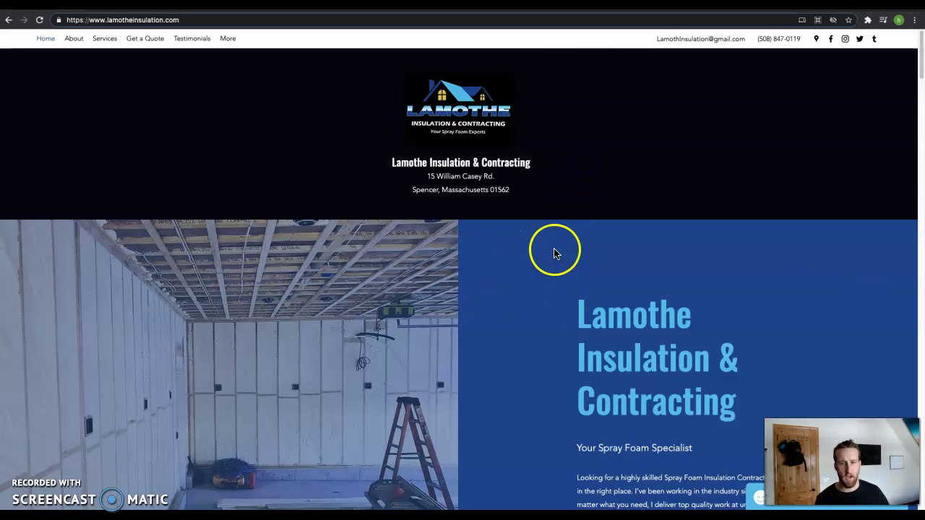
{"action": "scroll", "coordinate": [554, 250], "scroll_direction": "down", "scroll_amount": 3}
{"action": "scroll", "coordinate": [530, 285], "scroll_direction": "down", "scroll_amount": 4}
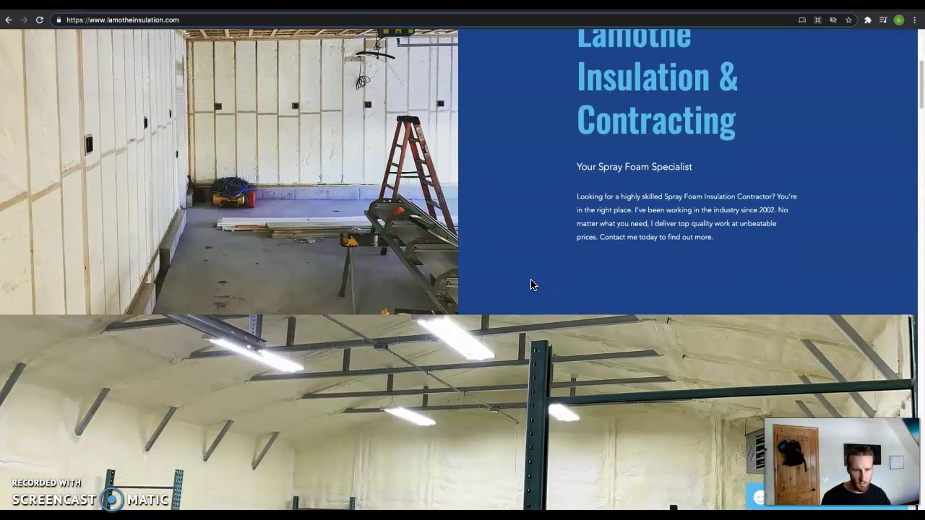
{"action": "scroll", "coordinate": [523, 281], "scroll_direction": "down", "scroll_amount": 15}
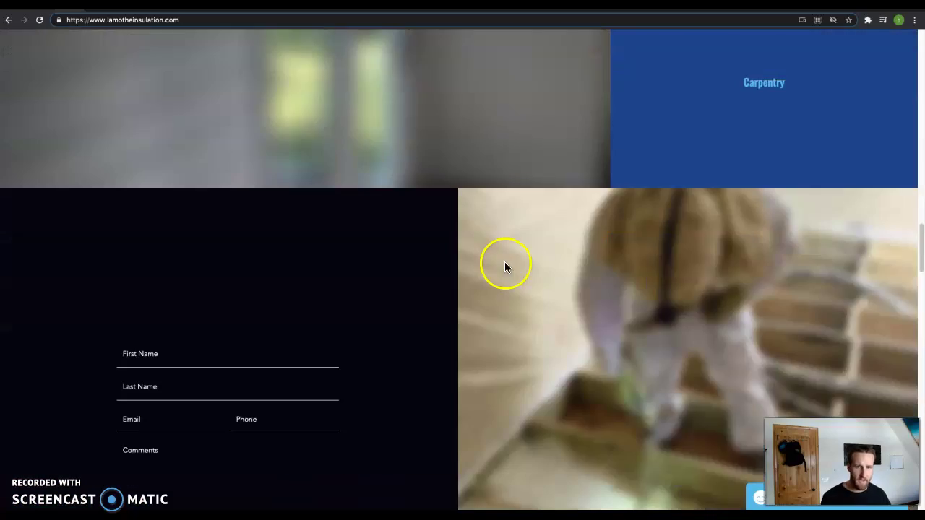
{"action": "scroll", "coordinate": [504, 262], "scroll_direction": "up", "scroll_amount": 15}
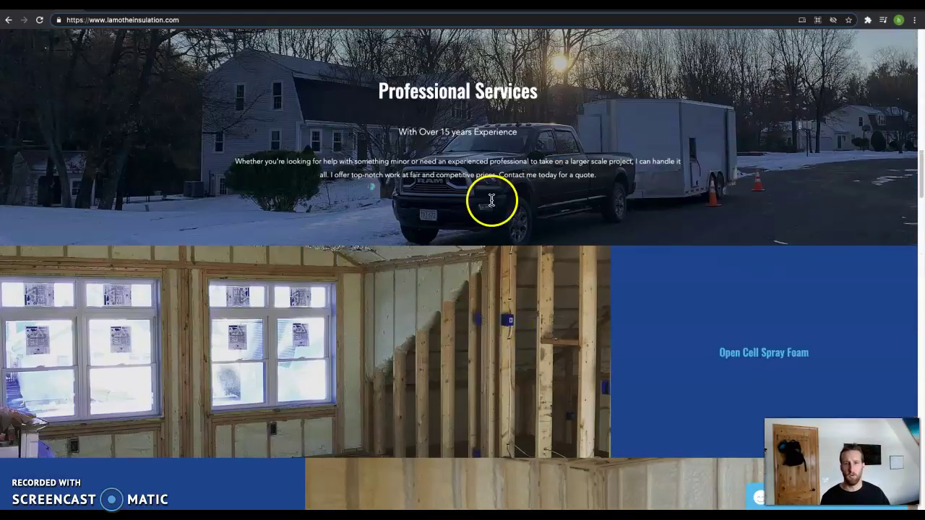
{"action": "scroll", "coordinate": [487, 208], "scroll_direction": "up", "scroll_amount": 10}
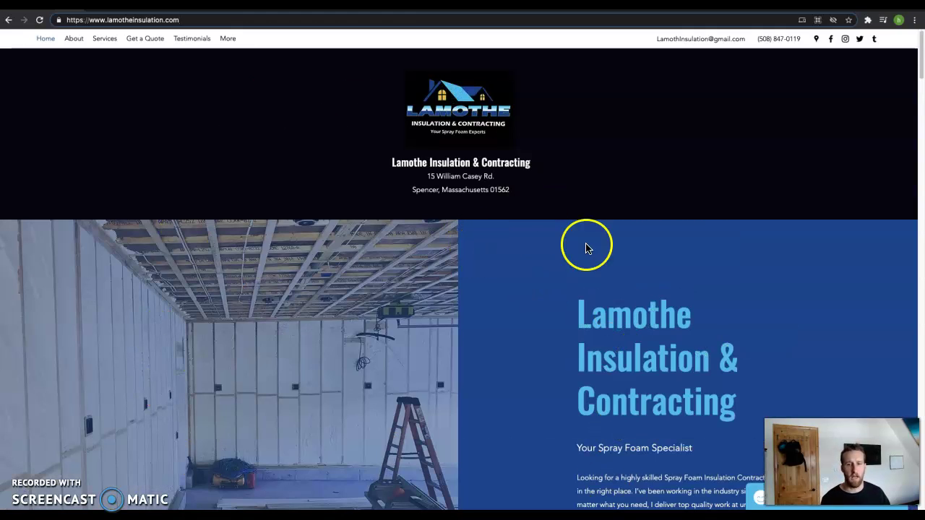
- Open SEOquake's Page Info for lamotheinsulation.com and scroll to its 439-word keyword density table
{"action": "left_click", "coordinate": [312, 196]}
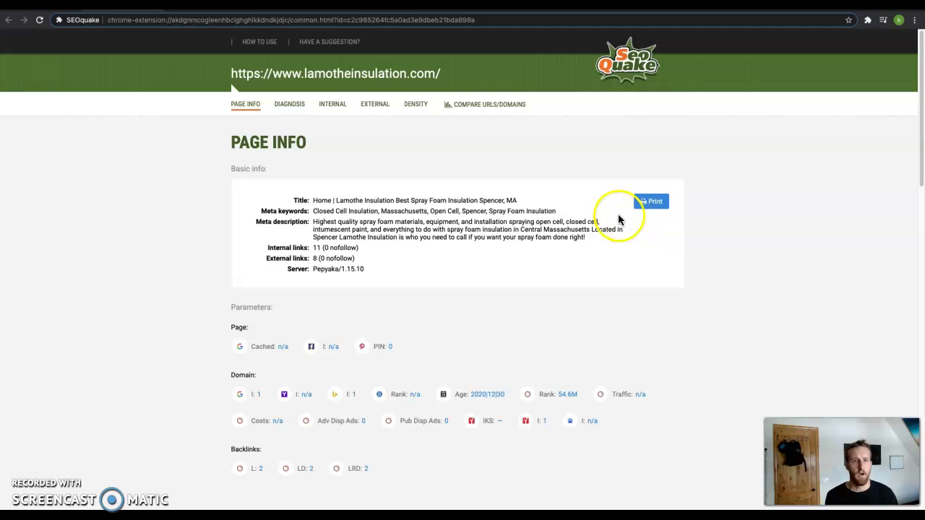
{"action": "scroll", "coordinate": [181, 379], "scroll_direction": "down", "scroll_amount": 3}
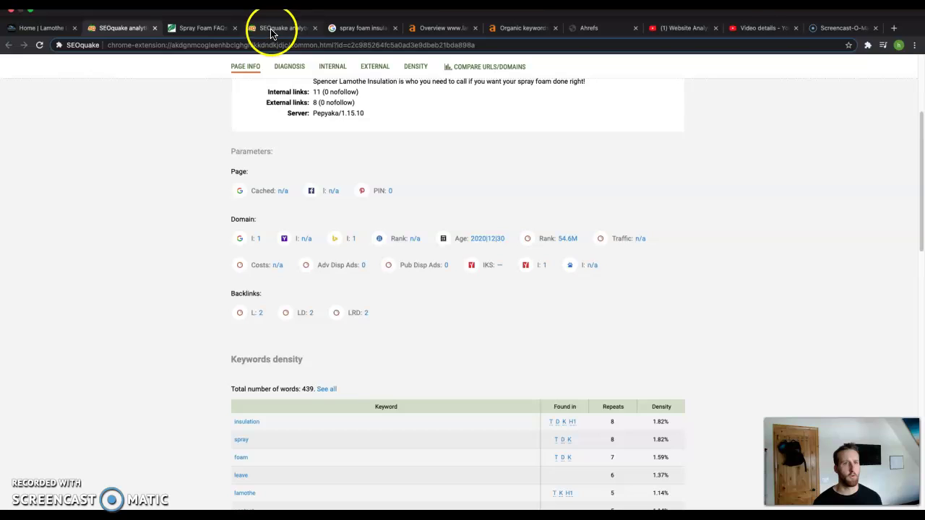
- Show energiaus.com's spray foam FAQ report, scrolled to its 1015-word keyword density led by foam (3.84%)
{"action": "left_click", "coordinate": [271, 29]}
{"action": "left_click", "coordinate": [181, 33]}
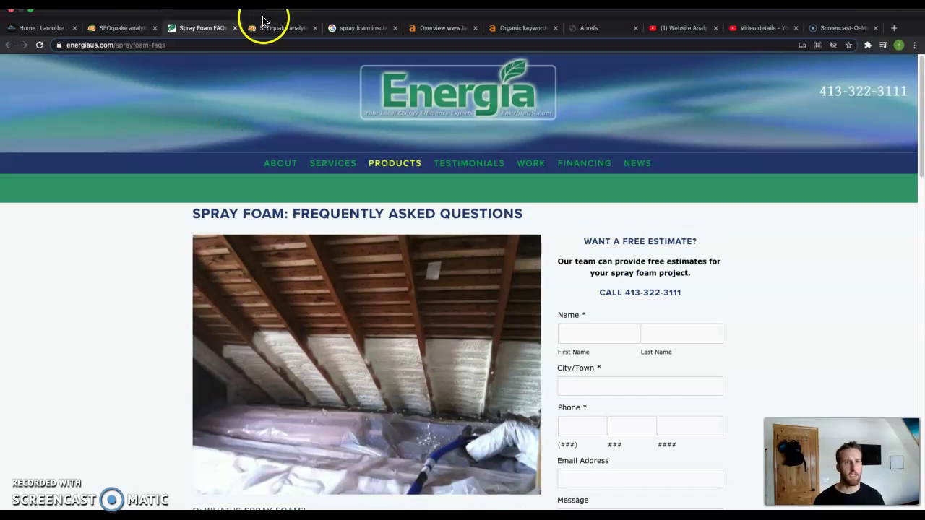
{"action": "left_click", "coordinate": [265, 26]}
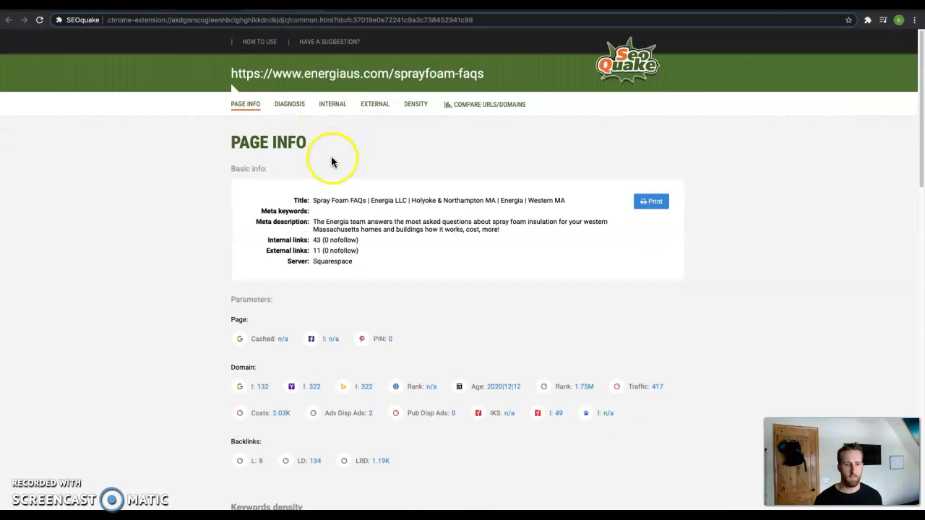
{"action": "scroll", "coordinate": [331, 156], "scroll_direction": "down", "scroll_amount": 5}
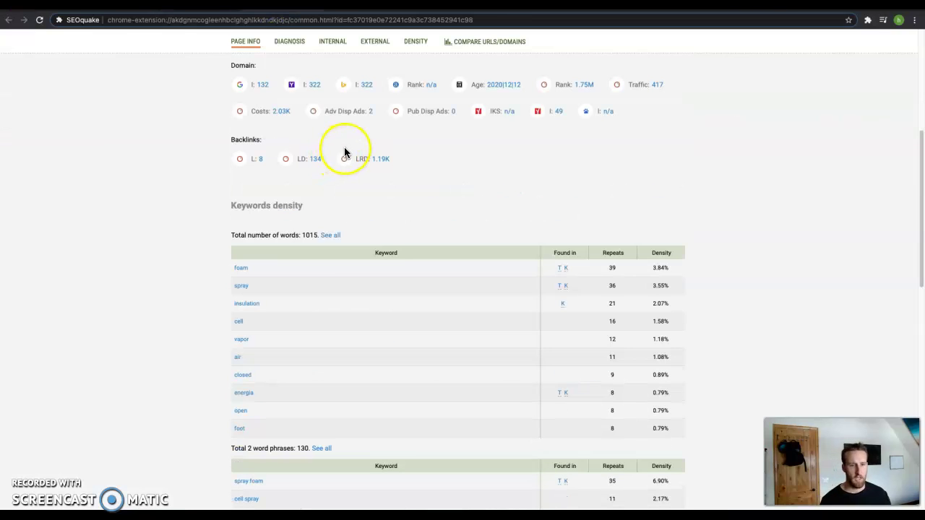
{"action": "left_click", "coordinate": [318, 235]}
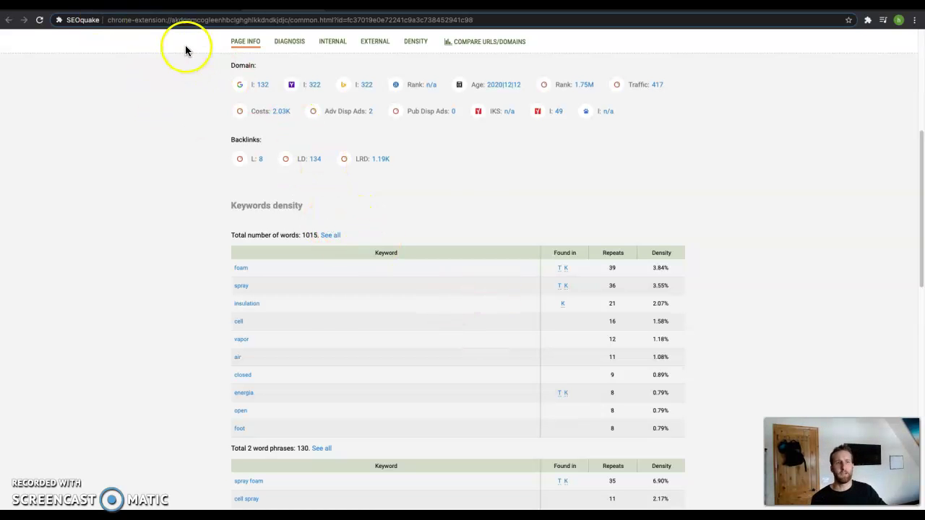
- Review the spray foam insulation massachusetts map pack and results, then return to Lamothe's homepage
{"action": "key", "text": "ctrl+Tab"}
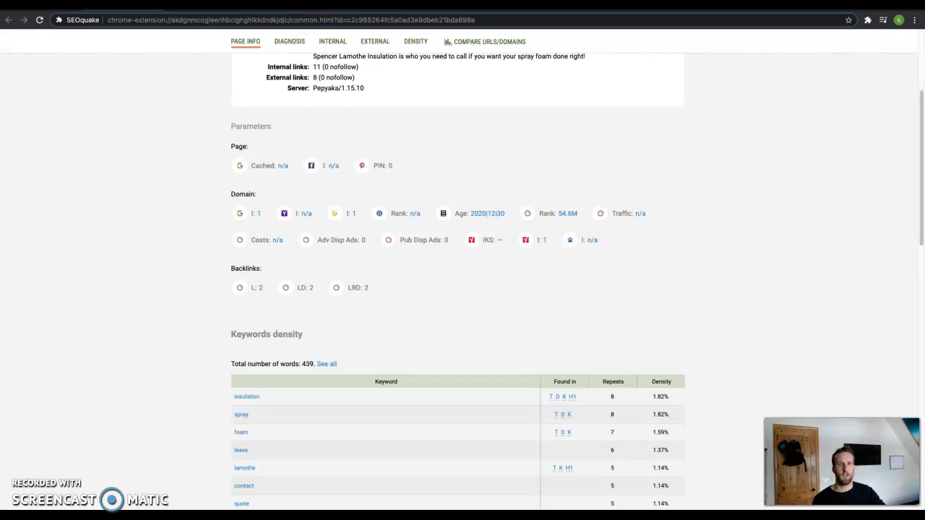
{"action": "key", "text": "ctrl+Tab"}
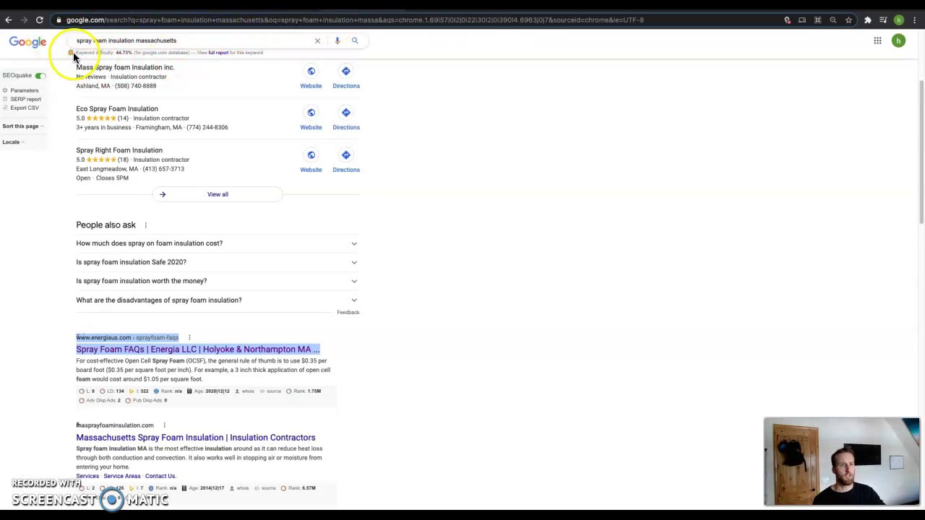
{"action": "left_click", "coordinate": [522, 275]}
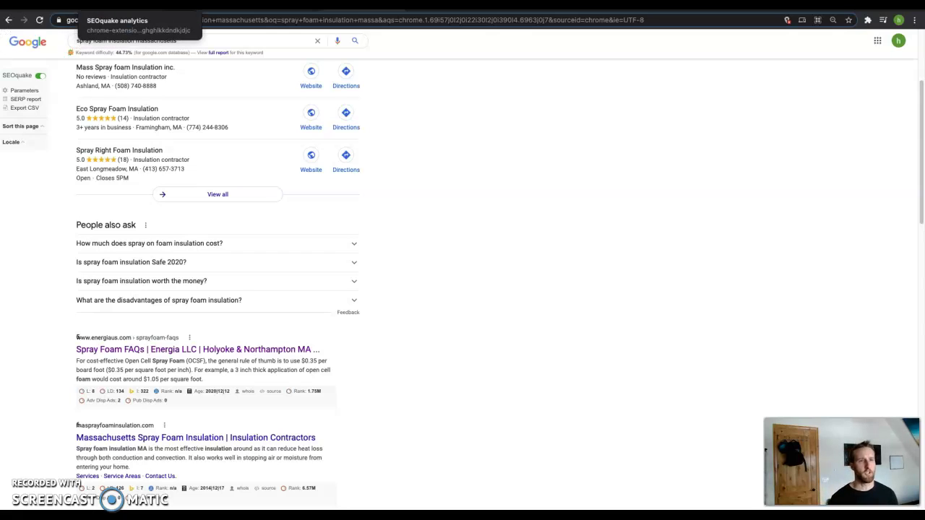
{"action": "left_click", "coordinate": [50, 4]}
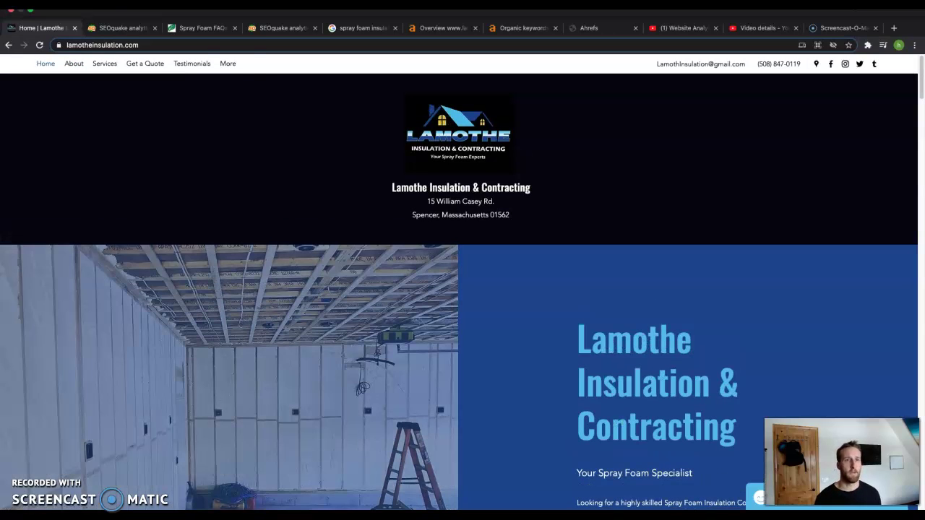
- Scroll Lamothe's SEOquake density tables down to the two-word phrases, led by spray foam at 3.19%
{"action": "mouse_move", "coordinate": [222, 64]}
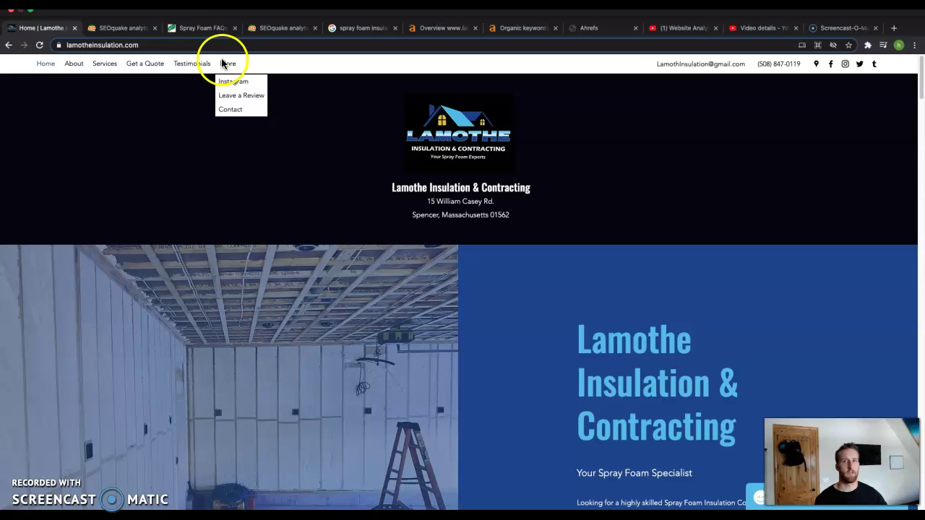
{"action": "left_click", "coordinate": [133, 28]}
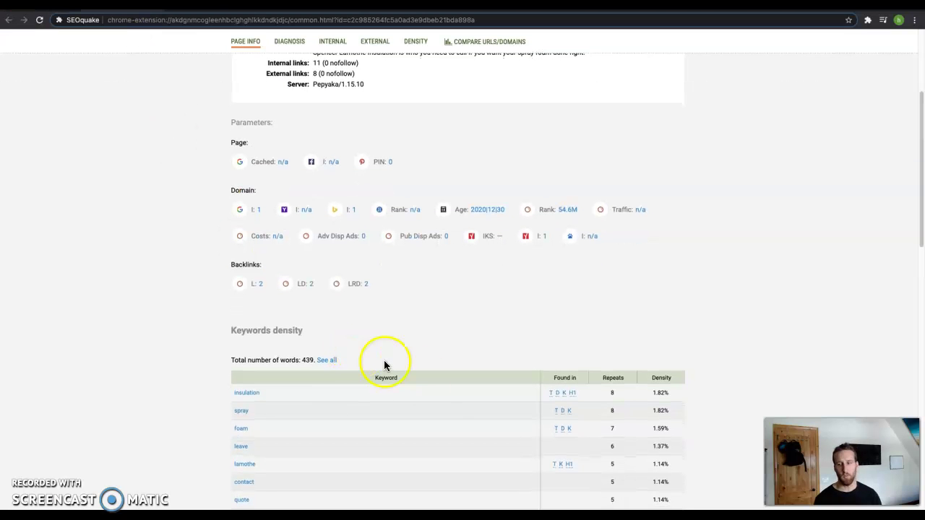
{"action": "scroll", "coordinate": [584, 388], "scroll_direction": "down", "scroll_amount": 3}
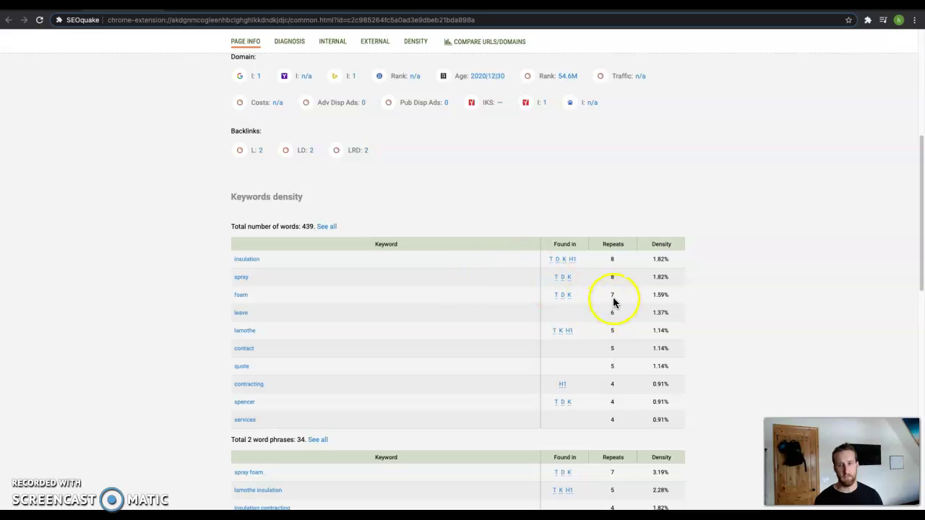
{"action": "scroll", "coordinate": [326, 395], "scroll_direction": "down", "scroll_amount": 4}
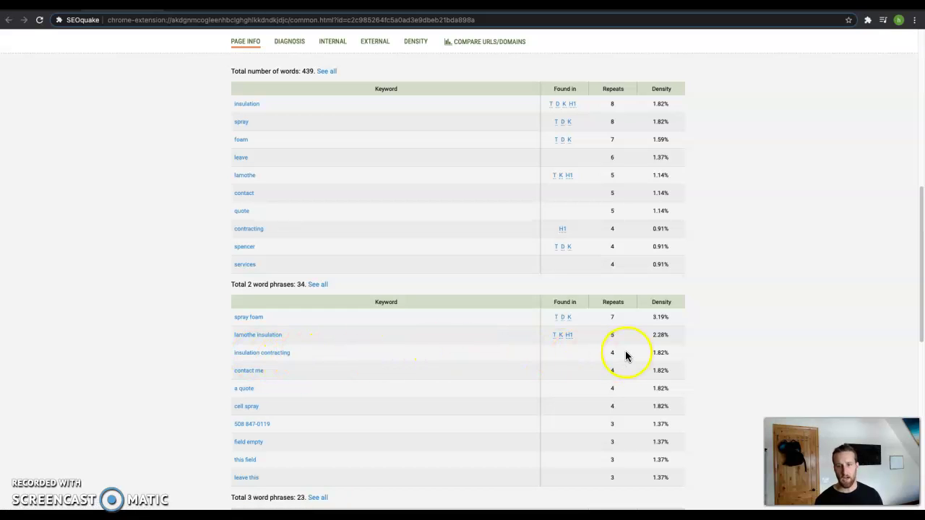
{"action": "scroll", "coordinate": [357, 420], "scroll_direction": "down", "scroll_amount": 1}
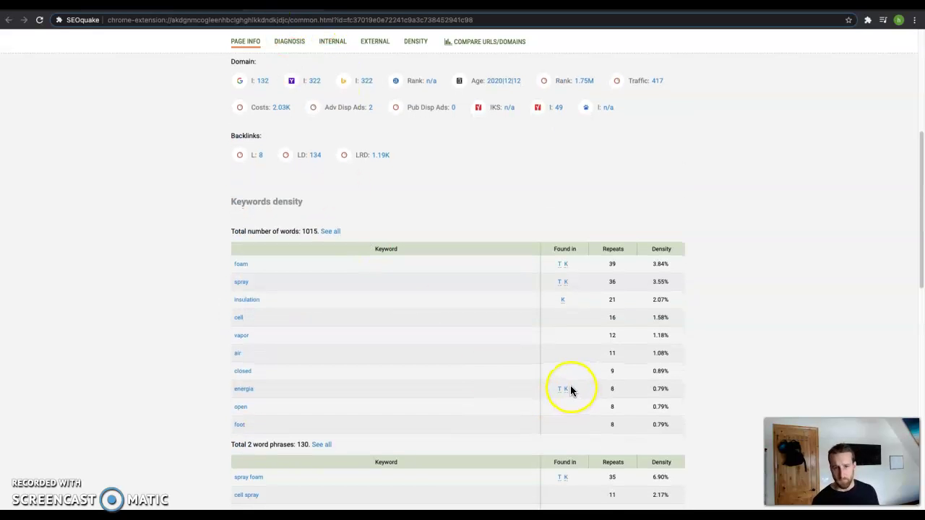
{"action": "scroll", "coordinate": [570, 386], "scroll_direction": "down", "scroll_amount": 4}
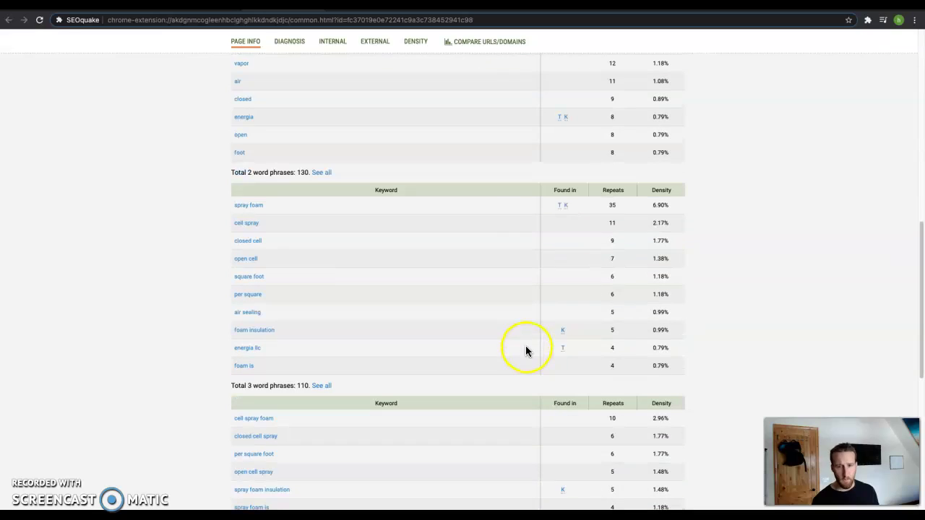
{"action": "scroll", "coordinate": [541, 325], "scroll_direction": "up", "scroll_amount": 1}
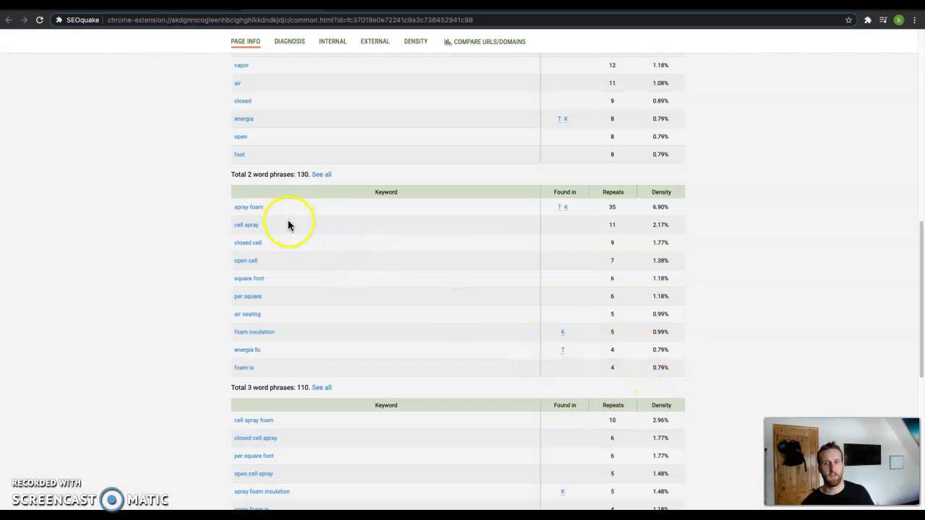
{"action": "scroll", "coordinate": [288, 222], "scroll_direction": "up", "scroll_amount": 1}
{"action": "scroll", "coordinate": [288, 222], "scroll_direction": "up", "scroll_amount": 3}
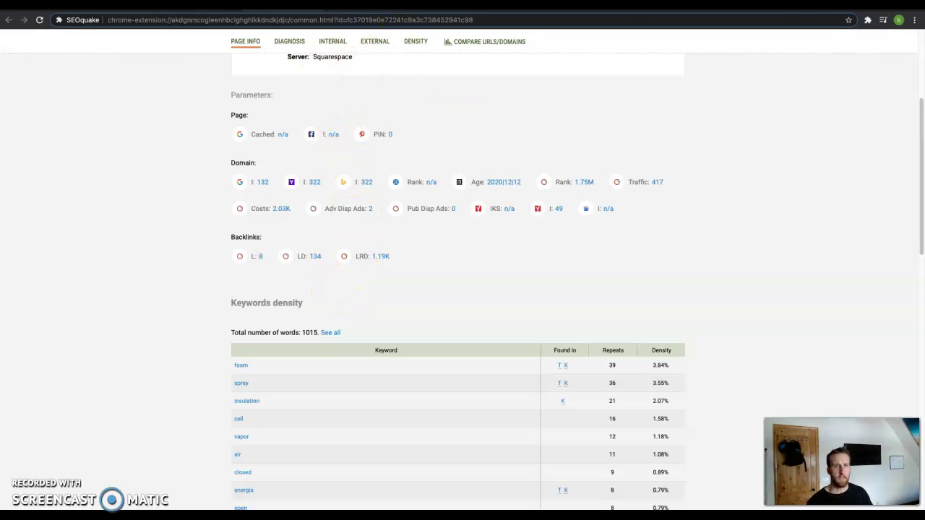
- Close the current tab and scroll the spray foam insulation massachusetts results up to the map pack
{"action": "key", "text": "ctrl+w"}
{"action": "scroll", "coordinate": [279, 123], "scroll_direction": "up", "scroll_amount": 3}
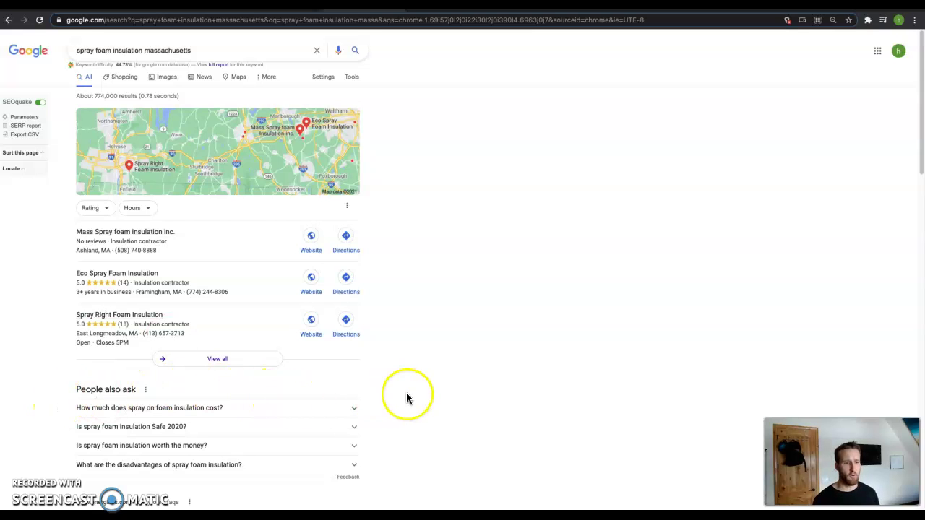
{"action": "scroll", "coordinate": [407, 396], "scroll_direction": "down", "scroll_amount": 2}
{"action": "scroll", "coordinate": [407, 396], "scroll_direction": "down", "scroll_amount": 3}
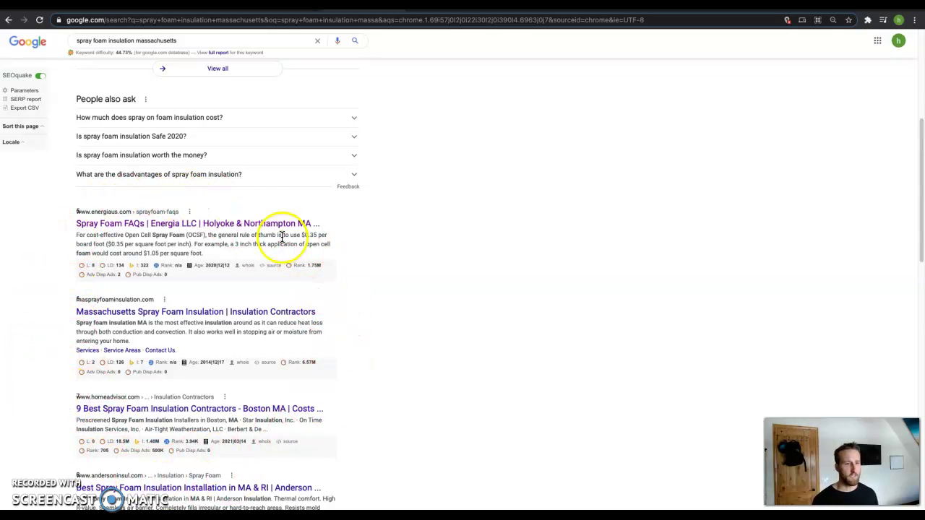
{"action": "scroll", "coordinate": [154, 440], "scroll_direction": "down", "scroll_amount": 5}
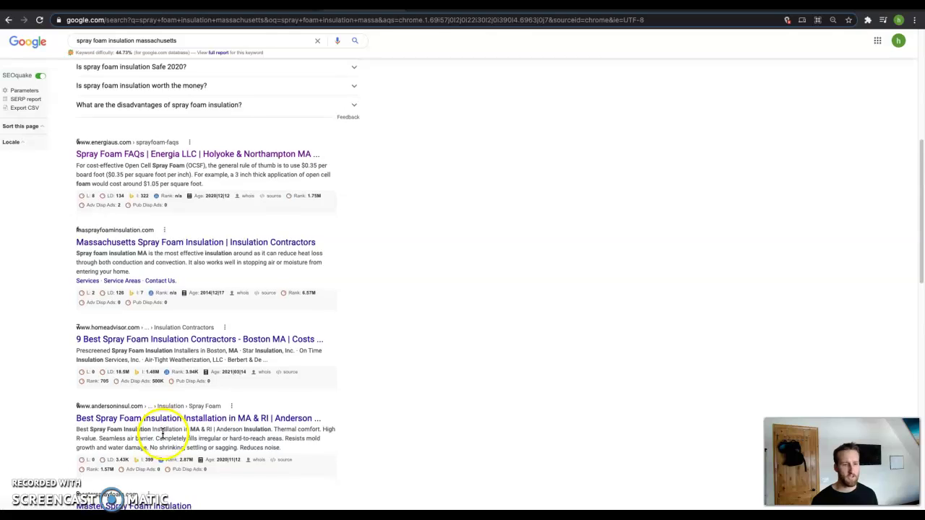
{"action": "scroll", "coordinate": [178, 439], "scroll_direction": "down", "scroll_amount": 7}
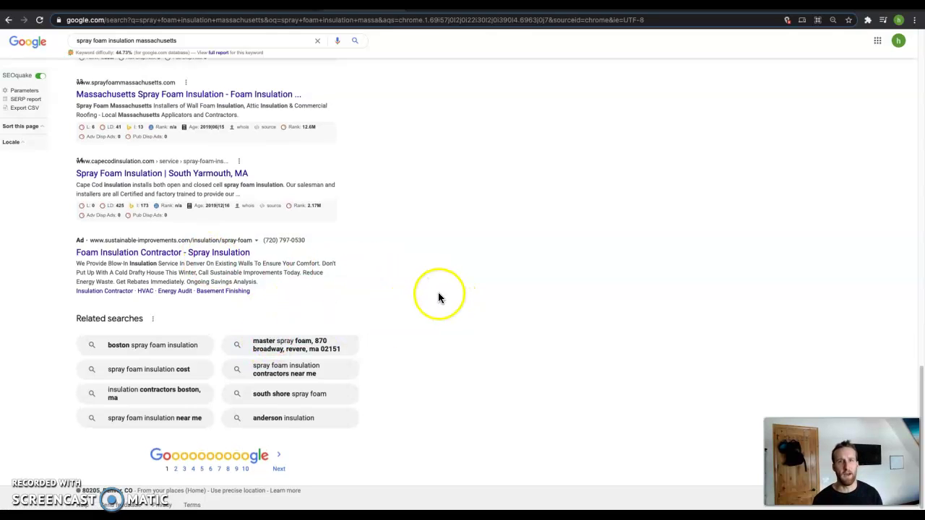
{"action": "scroll", "coordinate": [441, 300], "scroll_direction": "up", "scroll_amount": 5}
{"action": "scroll", "coordinate": [441, 300], "scroll_direction": "up", "scroll_amount": 8}
{"action": "scroll", "coordinate": [430, 299], "scroll_direction": "down", "scroll_amount": 4}
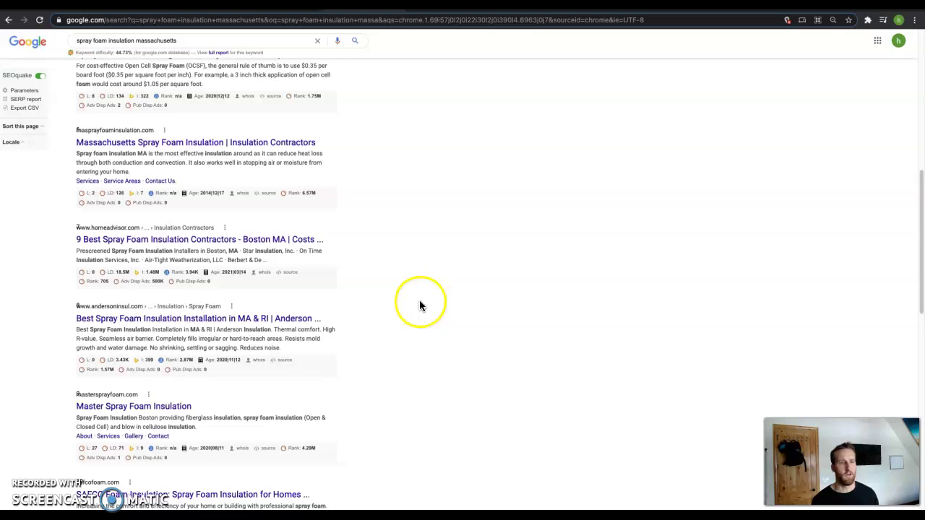
{"action": "scroll", "coordinate": [418, 289], "scroll_direction": "up", "scroll_amount": 3}
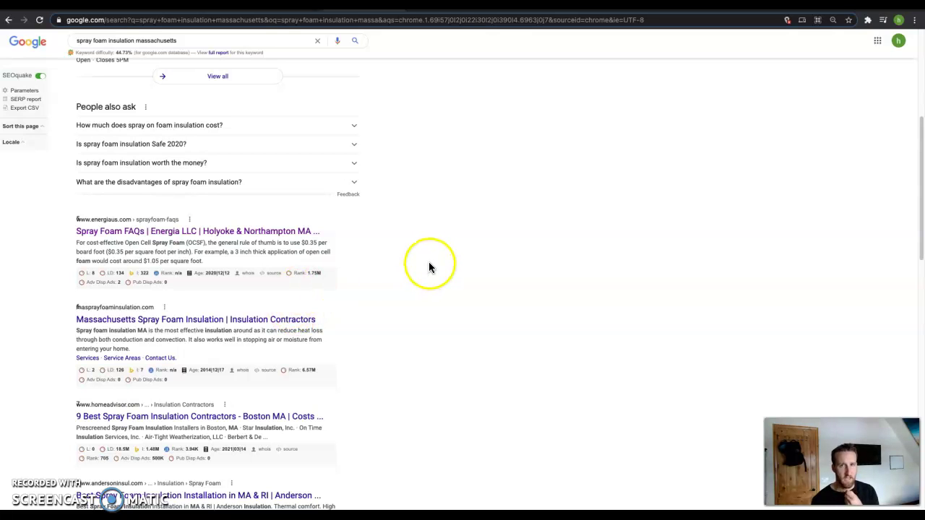
{"action": "left_click", "coordinate": [438, 1]}
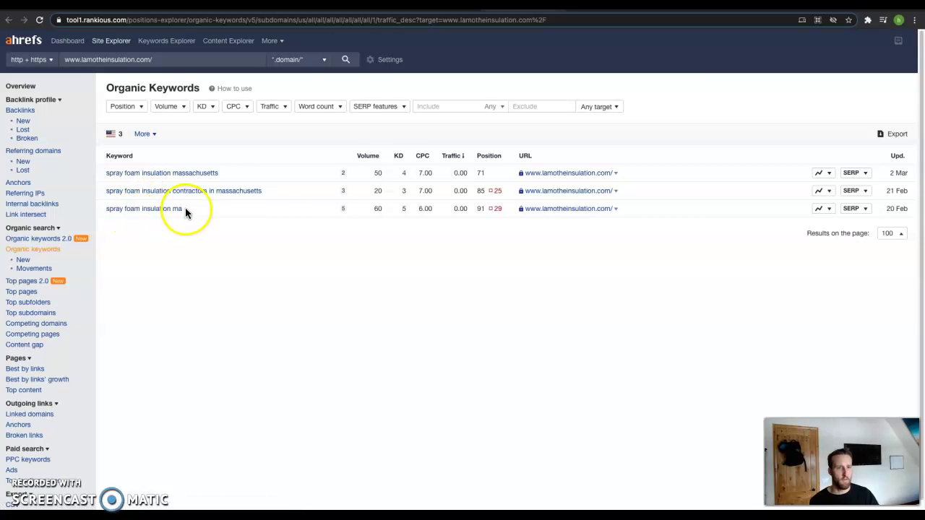
- Go back to the Ahrefs overview, then switch to the Lamothe Insulation homepage
{"action": "left_click", "coordinate": [446, 20]}
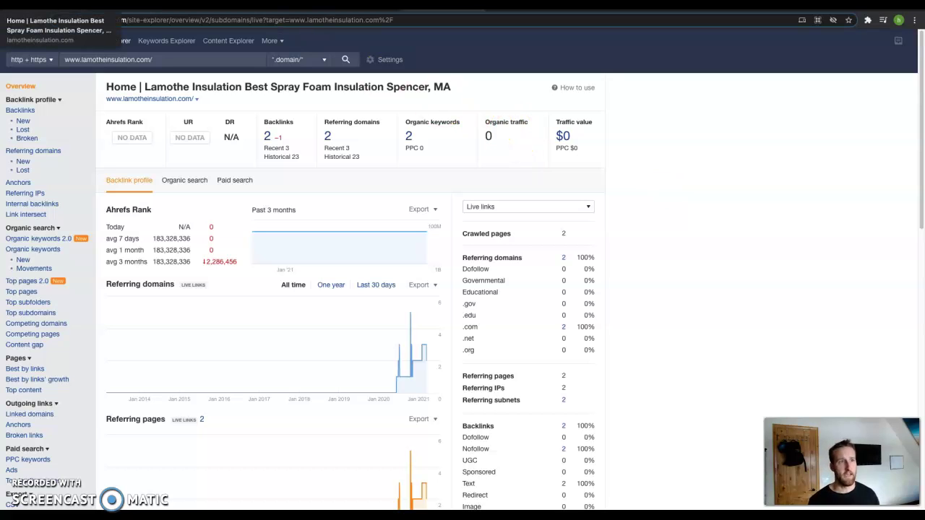
{"action": "left_click", "coordinate": [55, 3]}
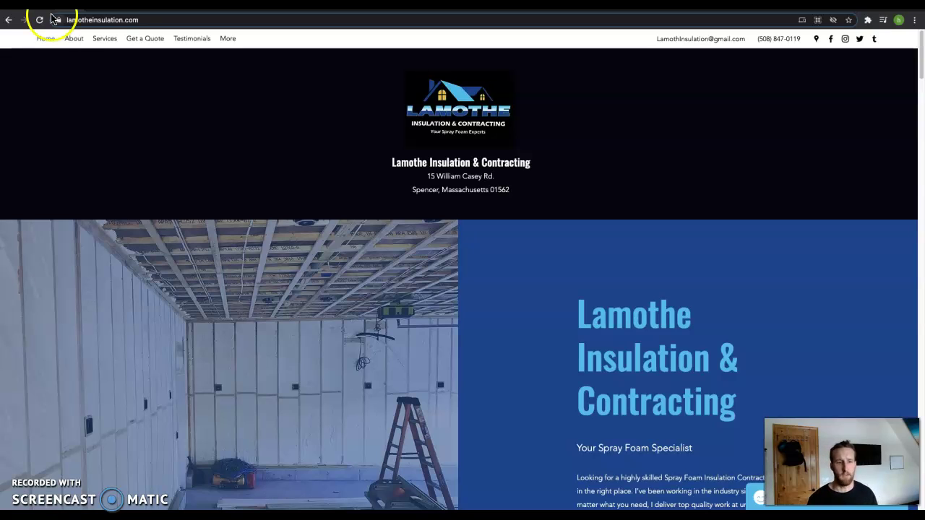
{"action": "left_click", "coordinate": [166, 24]}
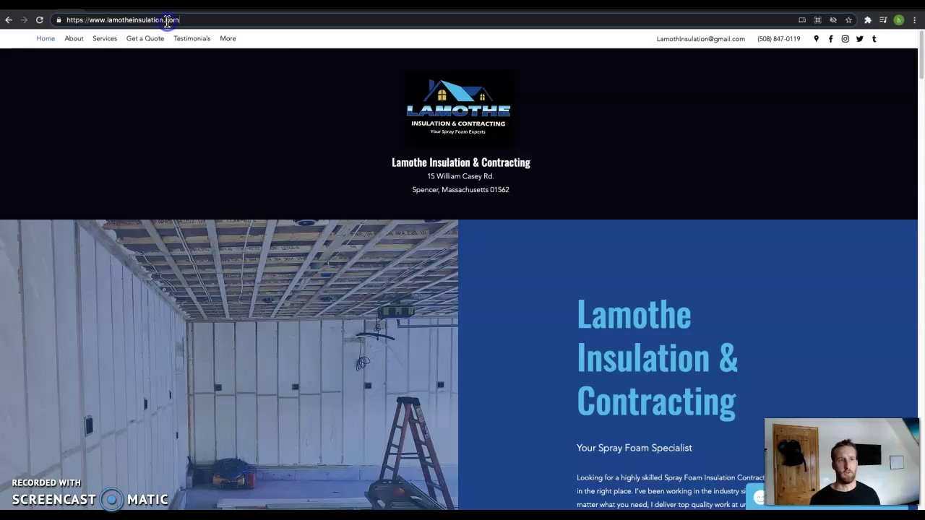